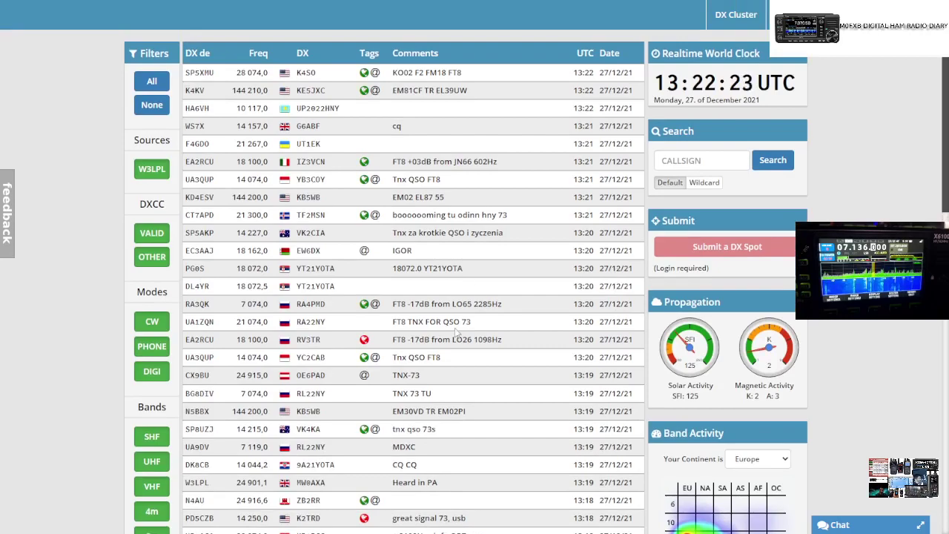
Reset the spot filter to All so spots from every band are shown.
{"action": "scroll", "coordinate": [387, 274], "scroll_direction": "down", "scroll_amount": 2}
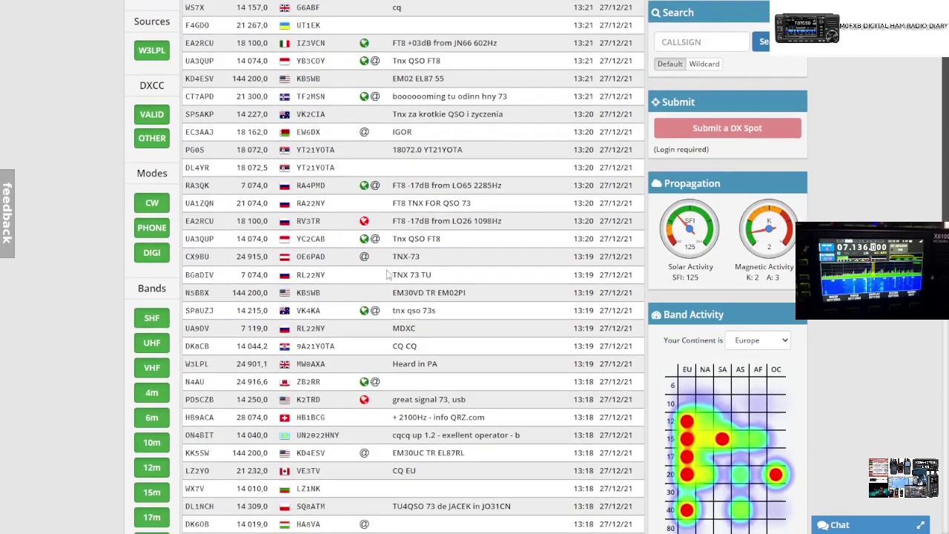
{"action": "scroll", "coordinate": [387, 275], "scroll_direction": "down", "scroll_amount": 3}
{"action": "scroll", "coordinate": [348, 182], "scroll_direction": "up", "scroll_amount": 5}
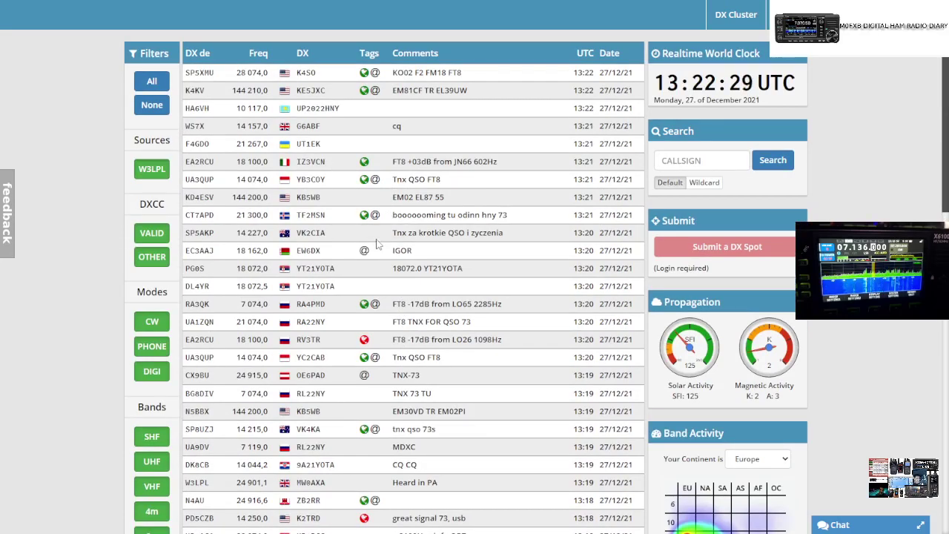
{"action": "scroll", "coordinate": [375, 245], "scroll_direction": "down", "scroll_amount": 4}
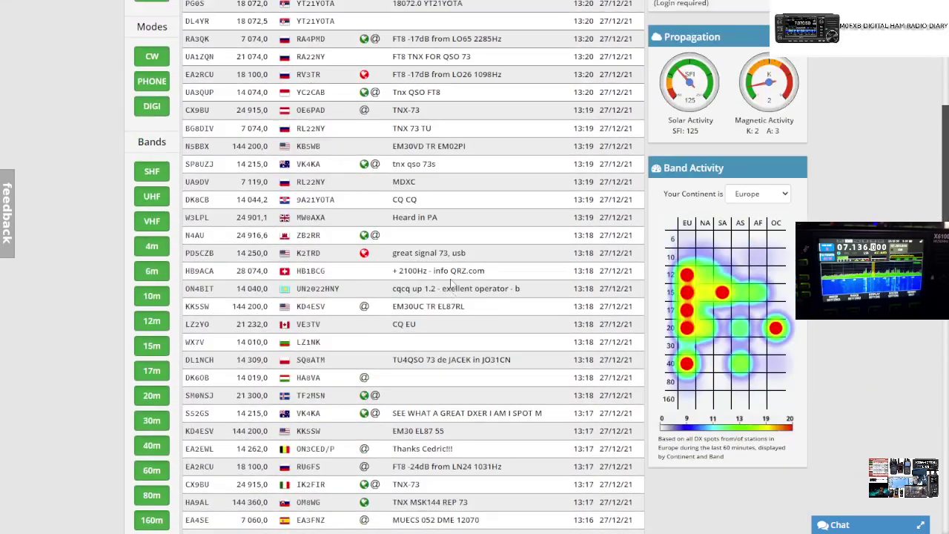
{"action": "scroll", "coordinate": [450, 284], "scroll_direction": "up", "scroll_amount": 5}
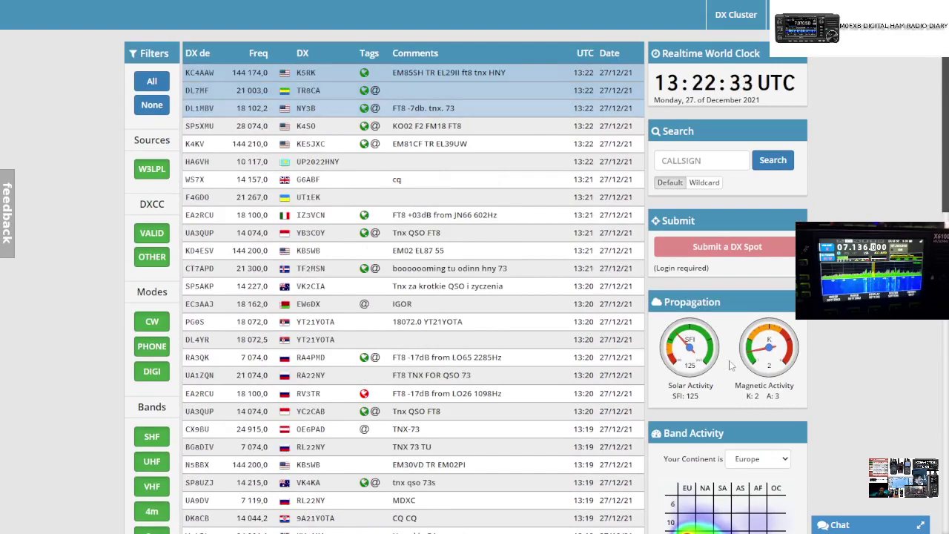
{"action": "scroll", "coordinate": [726, 367], "scroll_direction": "down", "scroll_amount": 3}
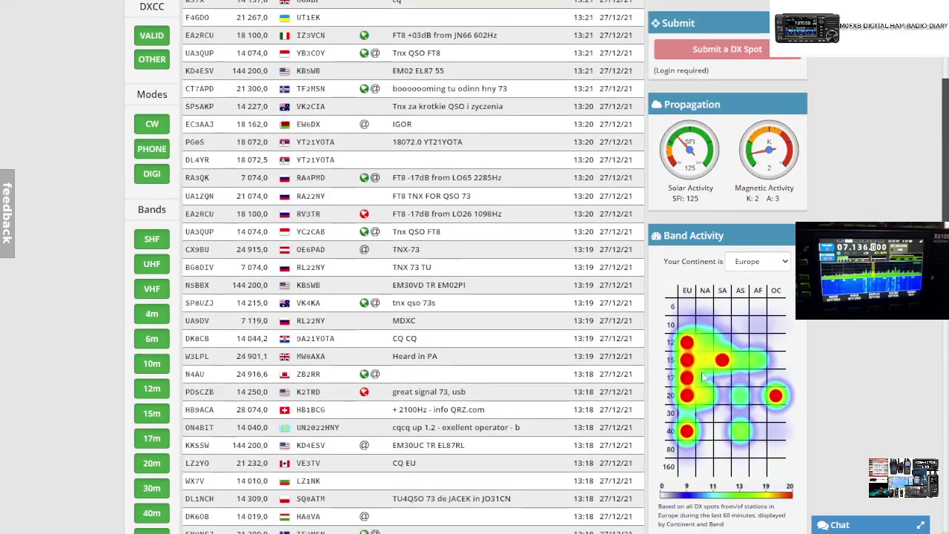
{"action": "scroll", "coordinate": [704, 378], "scroll_direction": "up", "scroll_amount": 3}
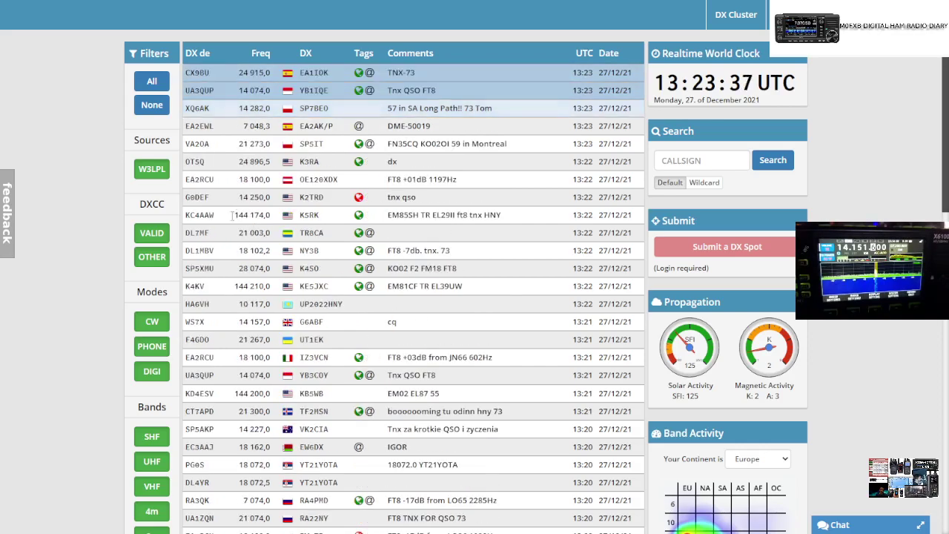
{"action": "left_click", "coordinate": [152, 84]}
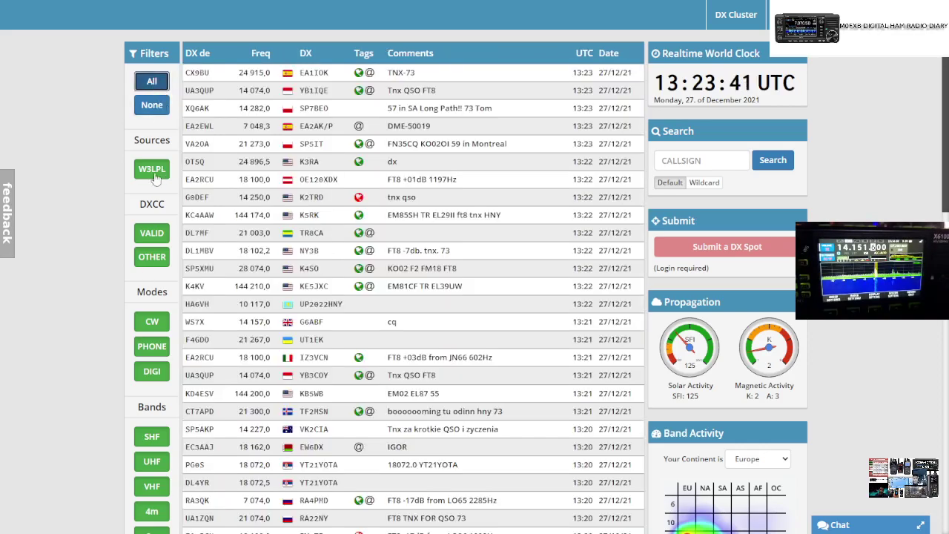
Deselect the 20m band in the Bands filter to drop the 14 MHz spots.
{"action": "scroll", "coordinate": [156, 222], "scroll_direction": "down", "scroll_amount": 4}
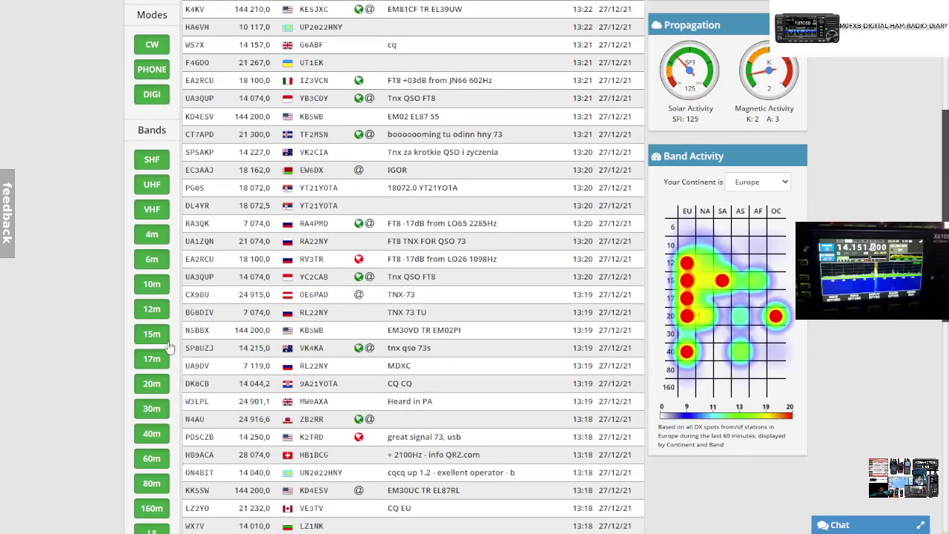
{"action": "scroll", "coordinate": [169, 346], "scroll_direction": "down", "scroll_amount": 2}
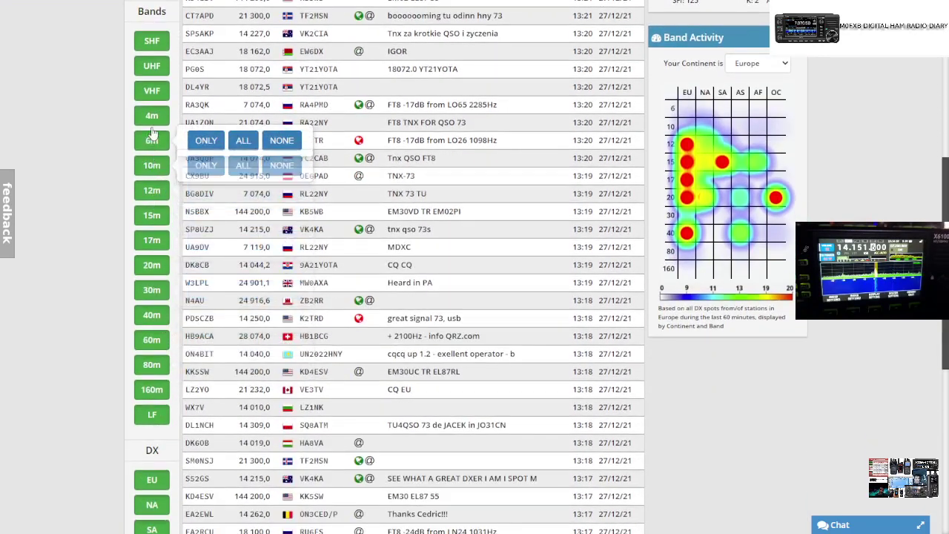
{"action": "left_click", "coordinate": [149, 267]}
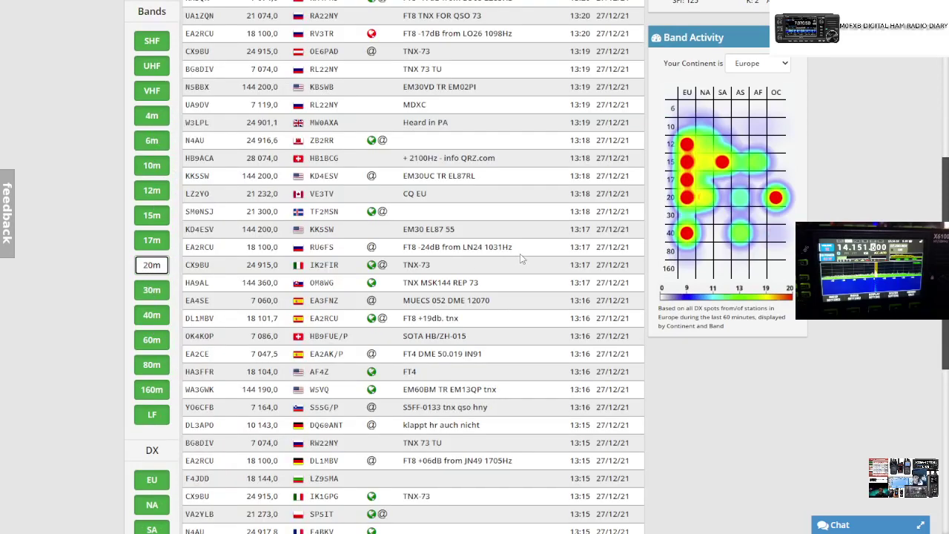
{"action": "scroll", "coordinate": [519, 253], "scroll_direction": "up", "scroll_amount": 1}
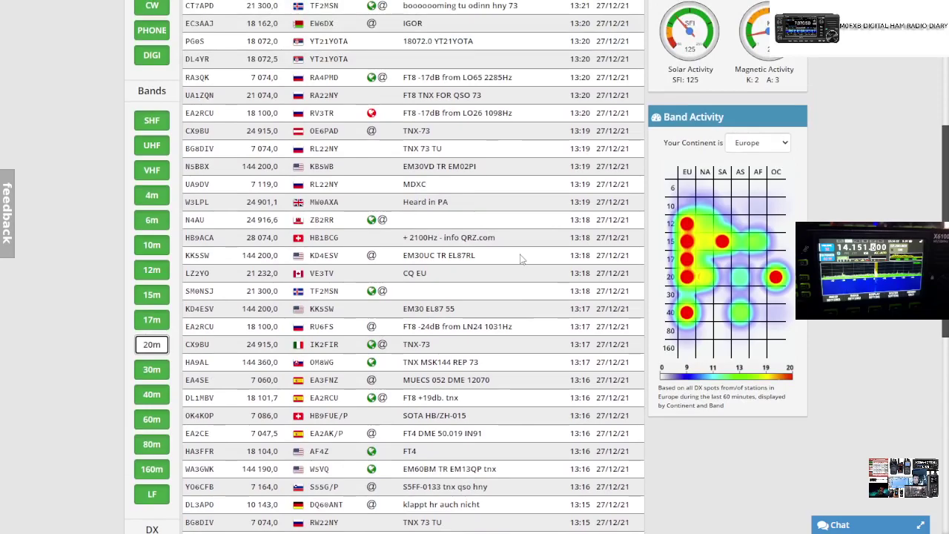
{"action": "scroll", "coordinate": [518, 258], "scroll_direction": "up", "scroll_amount": 4}
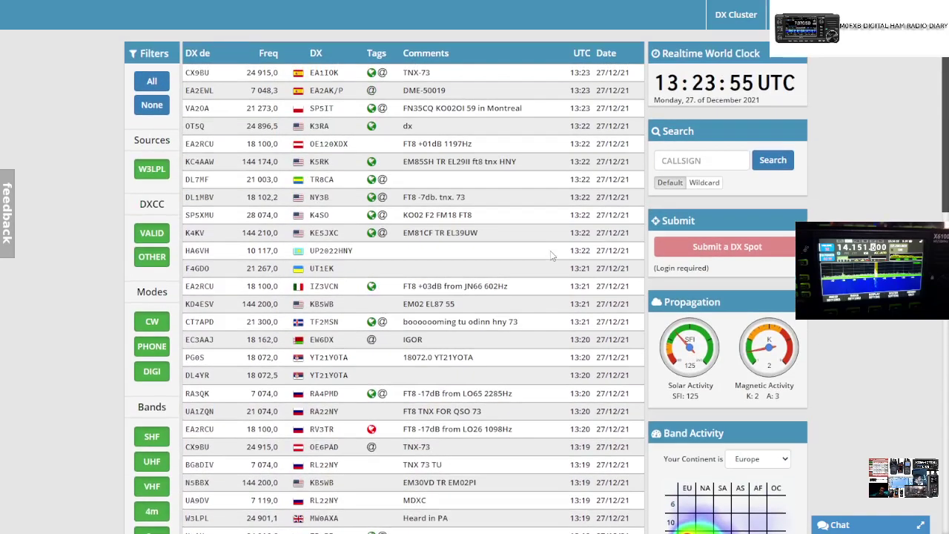
{"action": "scroll", "coordinate": [519, 237], "scroll_direction": "down", "scroll_amount": 8}
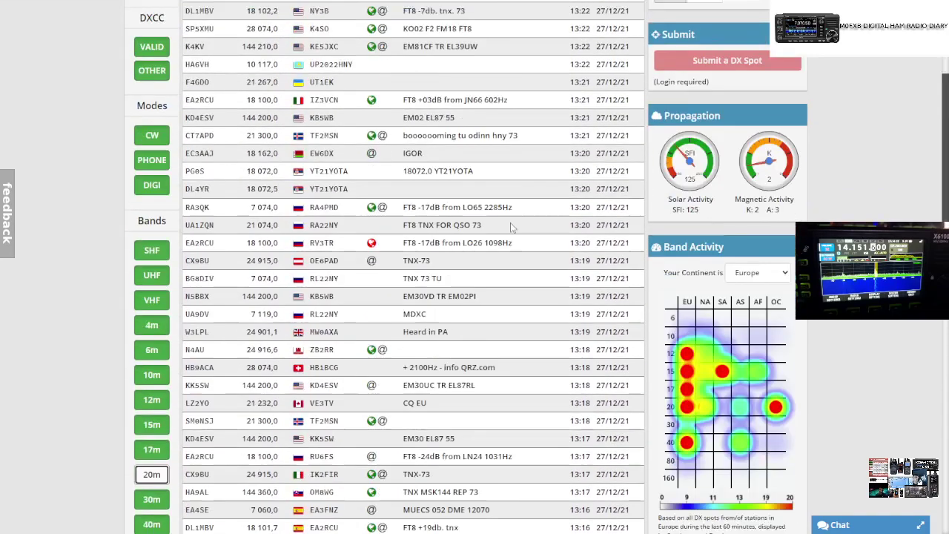
{"action": "scroll", "coordinate": [527, 252], "scroll_direction": "down", "scroll_amount": 3}
{"action": "scroll", "coordinate": [538, 266], "scroll_direction": "up", "scroll_amount": 10}
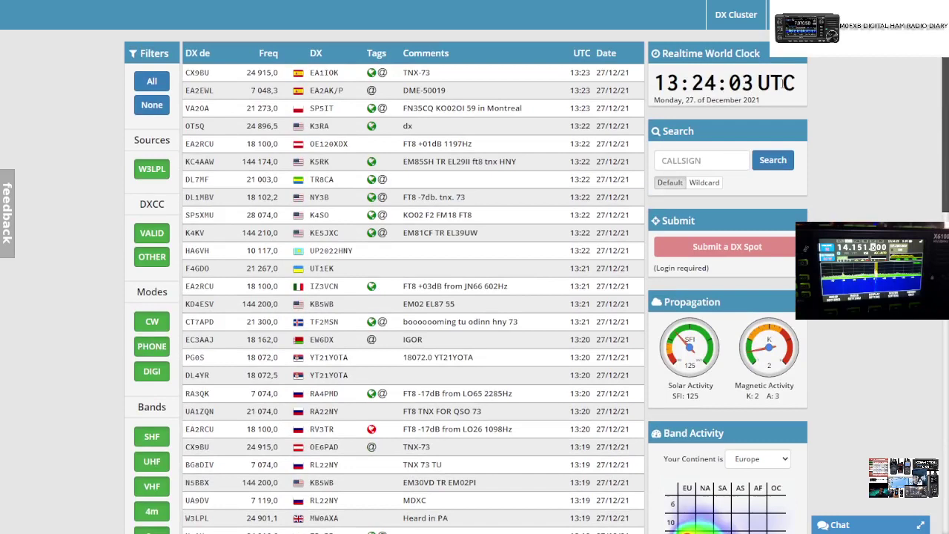
{"action": "key", "text": "F11"}
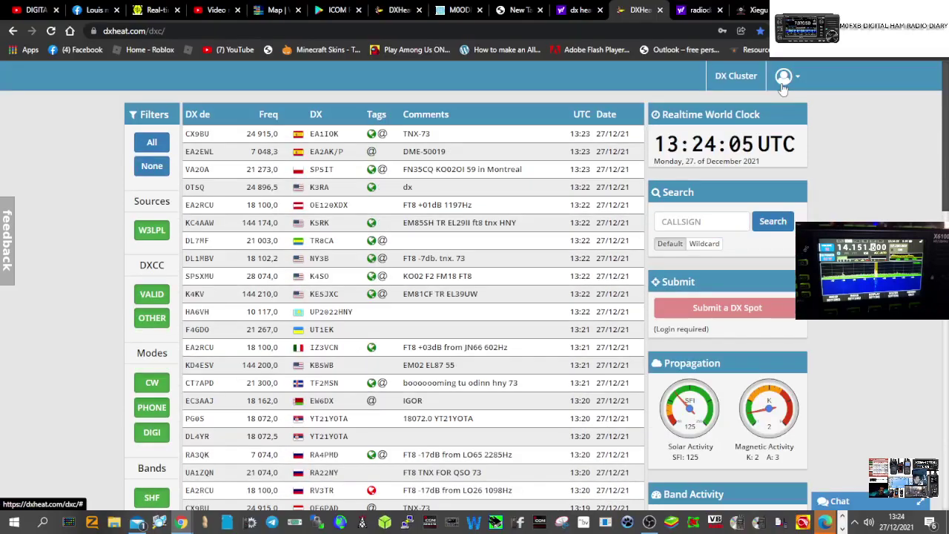
{"action": "key", "text": "F11"}
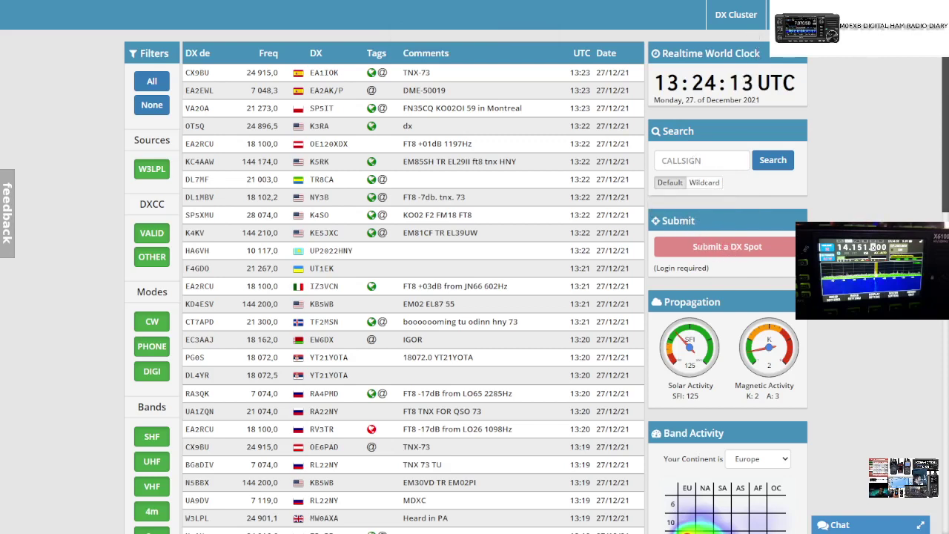
{"action": "left_click", "coordinate": [778, 15]}
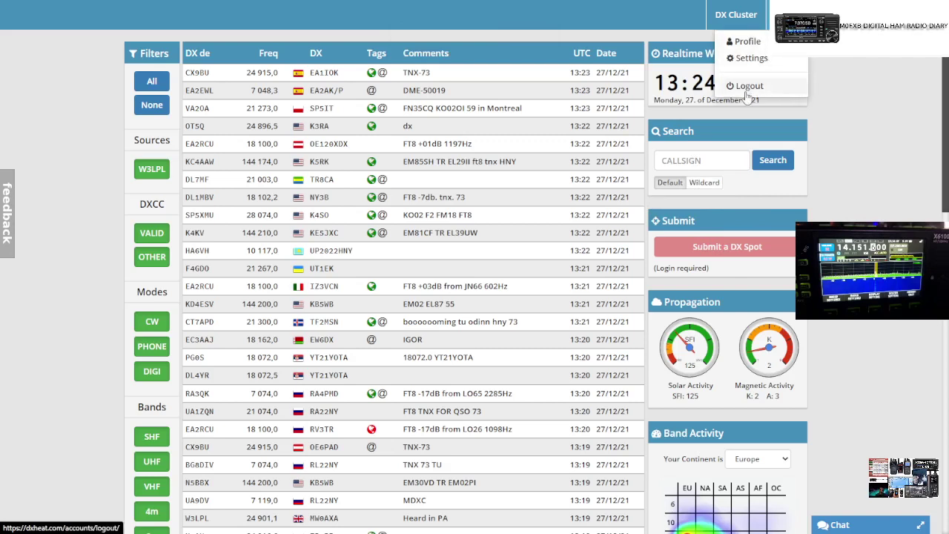
{"action": "left_click", "coordinate": [841, 70]}
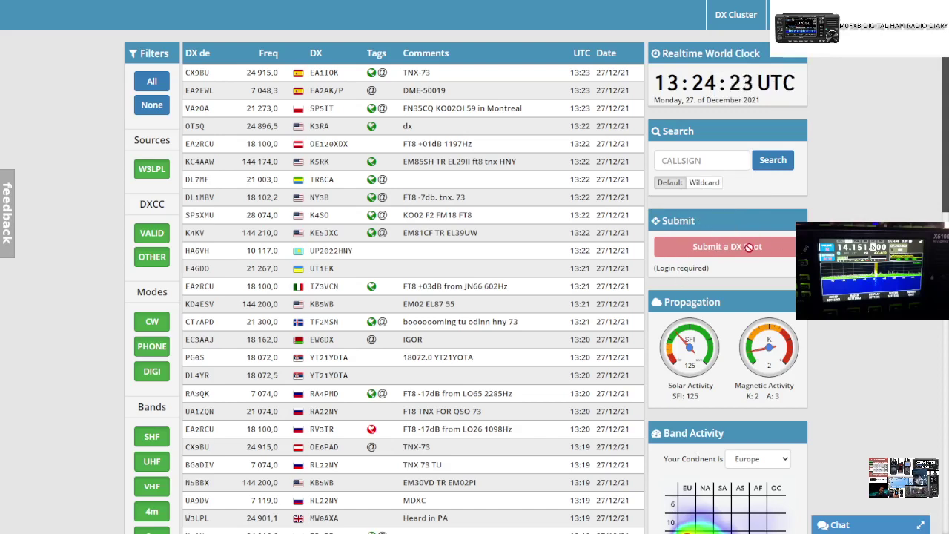
{"action": "scroll", "coordinate": [891, 328], "scroll_direction": "down", "scroll_amount": 2}
{"action": "scroll", "coordinate": [872, 326], "scroll_direction": "up", "scroll_amount": 2}
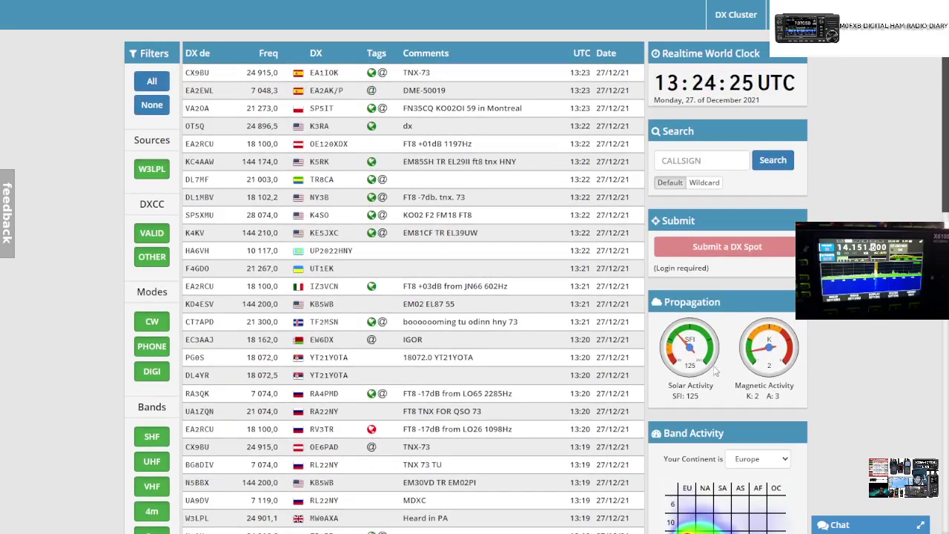
{"action": "scroll", "coordinate": [838, 339], "scroll_direction": "down", "scroll_amount": 3}
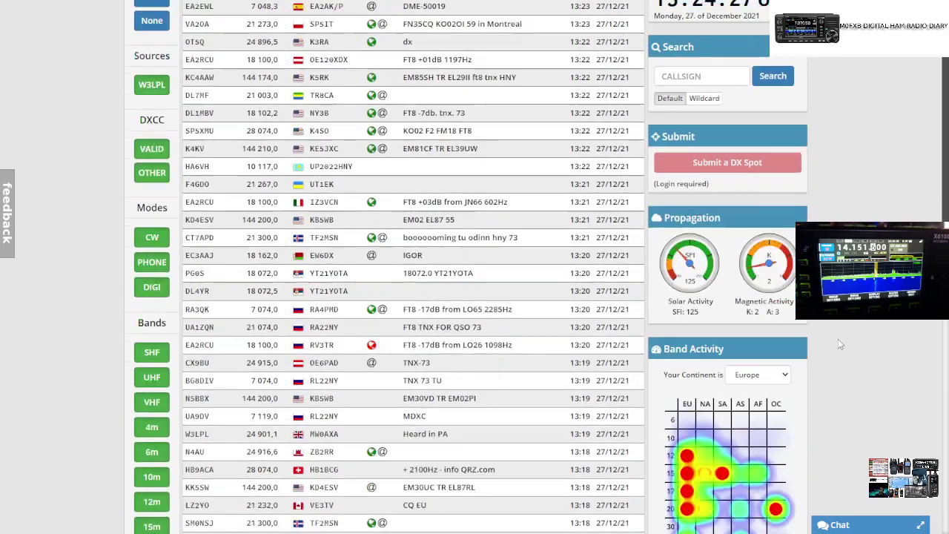
{"action": "scroll", "coordinate": [537, 267], "scroll_direction": "down", "scroll_amount": 2}
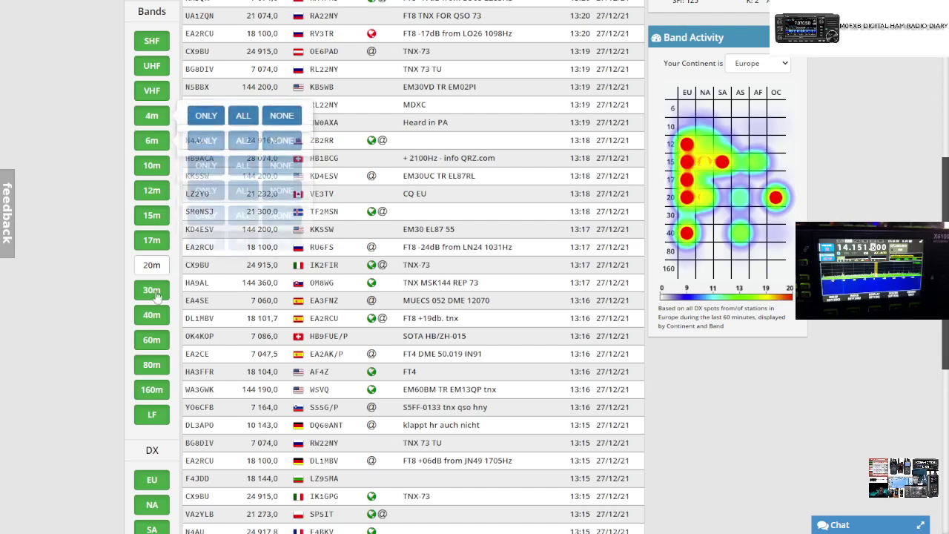
{"action": "left_click", "coordinate": [149, 215]}
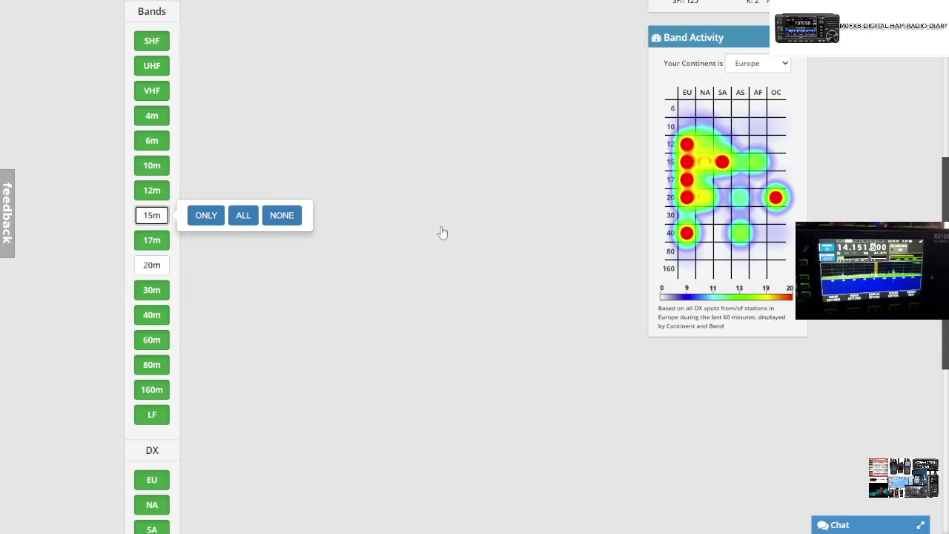
{"action": "scroll", "coordinate": [254, 145], "scroll_direction": "up", "scroll_amount": 1}
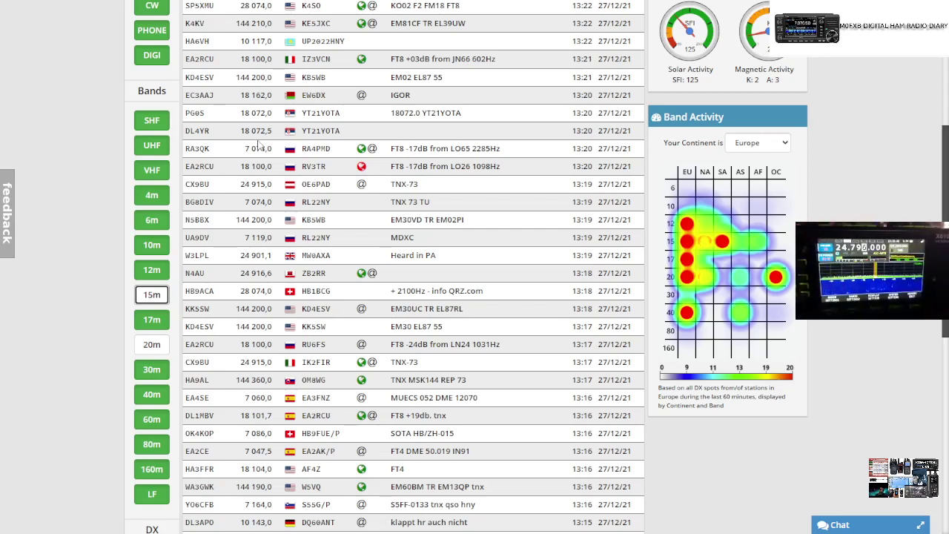
Use the 40m band's ONLY option so 40m is the sole enabled band, then return to the list top.
{"action": "mouse_move", "coordinate": [159, 246]}
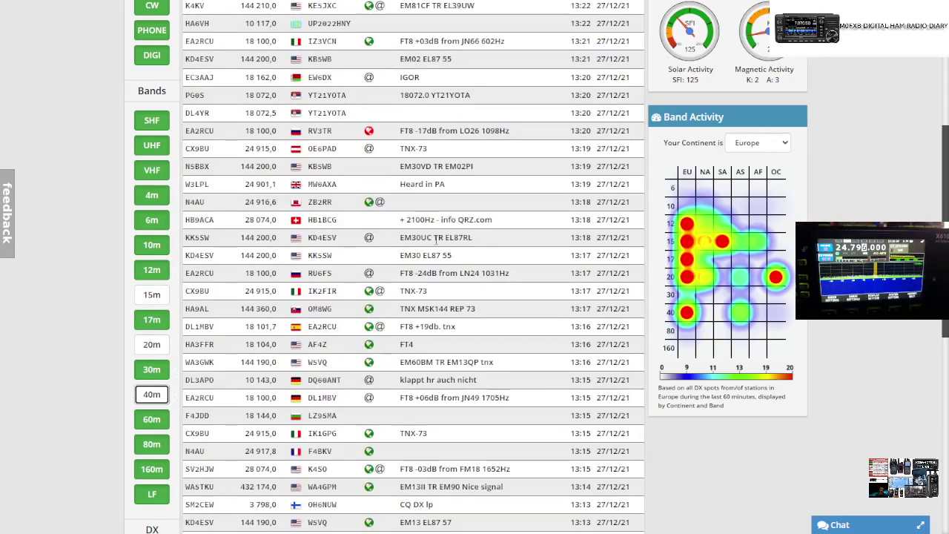
{"action": "scroll", "coordinate": [436, 237], "scroll_direction": "up", "scroll_amount": 5}
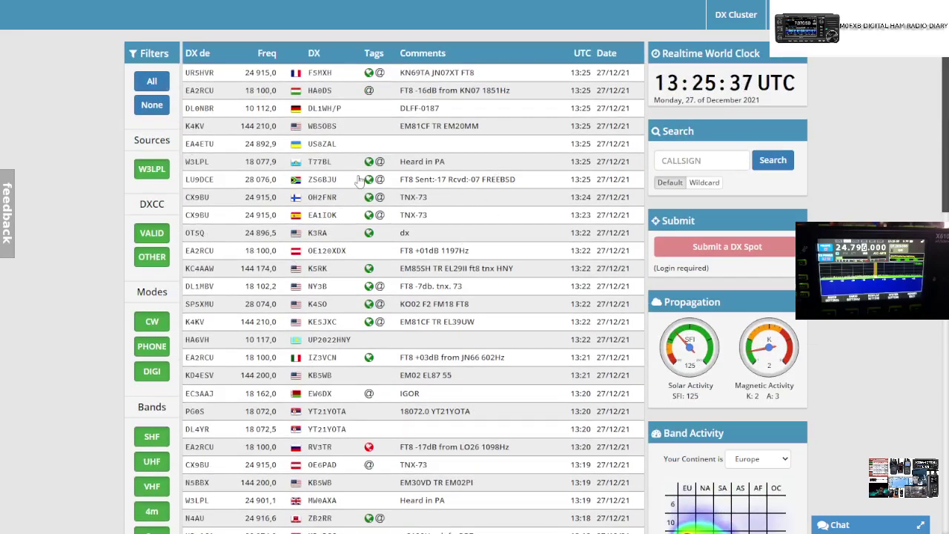
{"action": "scroll", "coordinate": [319, 274], "scroll_direction": "down", "scroll_amount": 5}
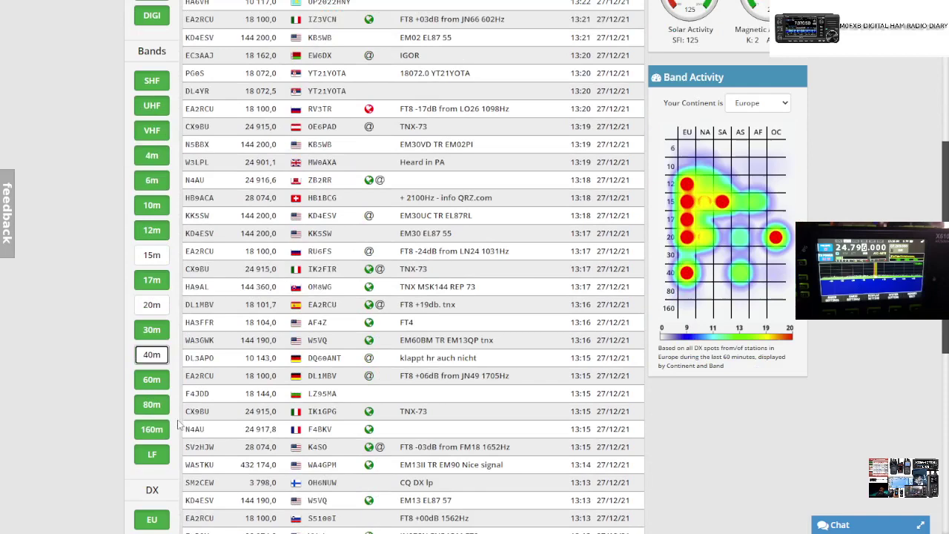
{"action": "mouse_move", "coordinate": [150, 355]}
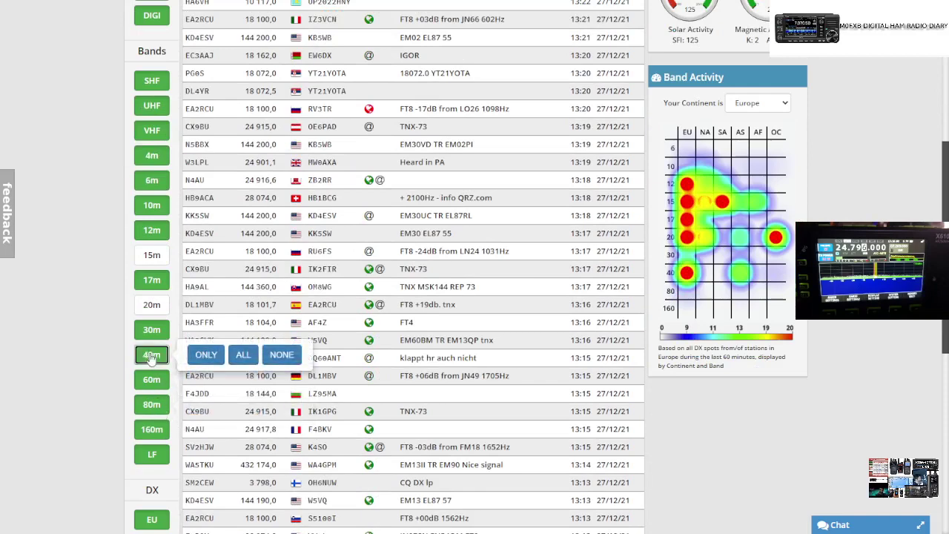
{"action": "left_click", "coordinate": [214, 359]}
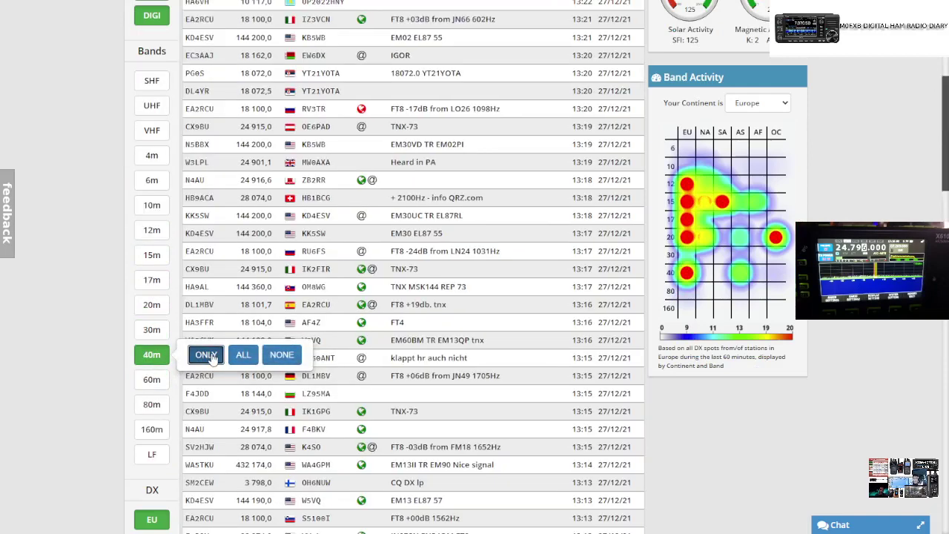
{"action": "scroll", "coordinate": [501, 234], "scroll_direction": "up", "scroll_amount": 5}
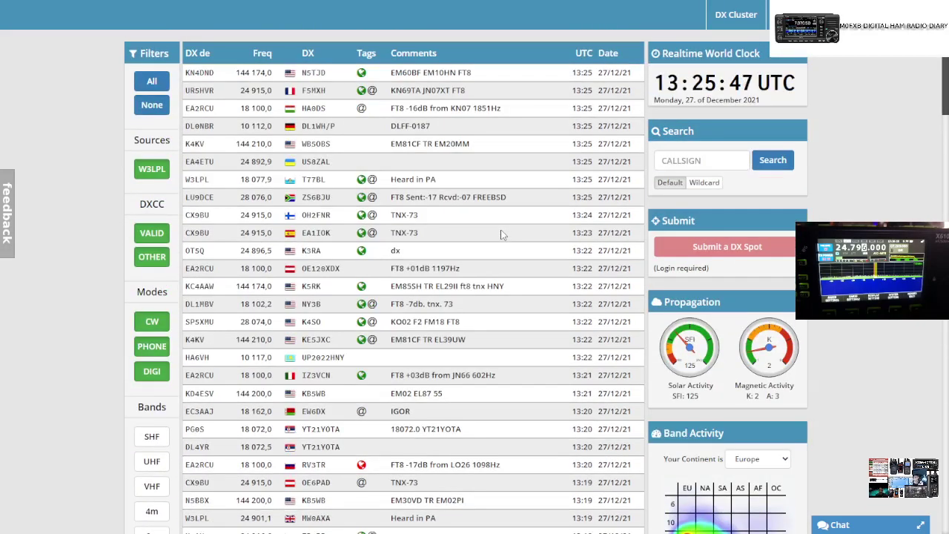
{"action": "scroll", "coordinate": [500, 234], "scroll_direction": "down", "scroll_amount": 6}
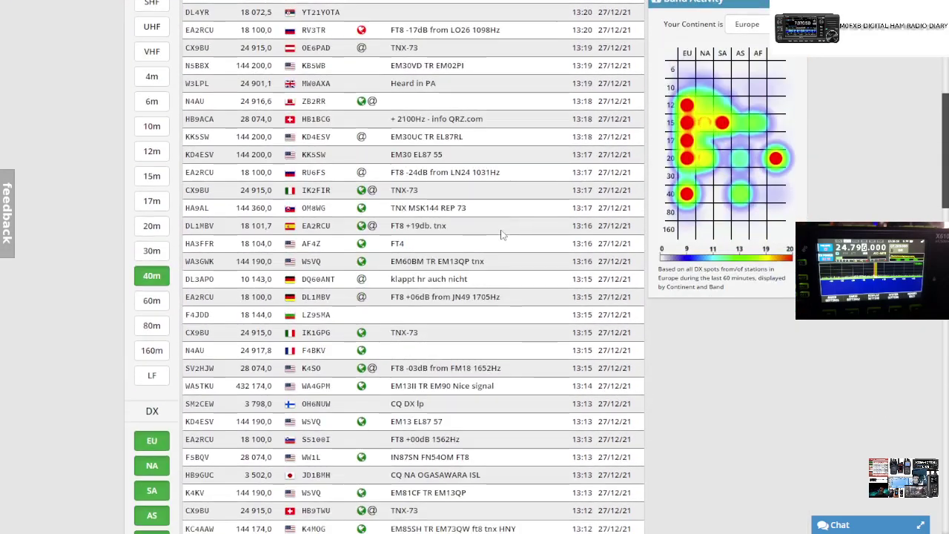
{"action": "scroll", "coordinate": [500, 235], "scroll_direction": "down", "scroll_amount": 4}
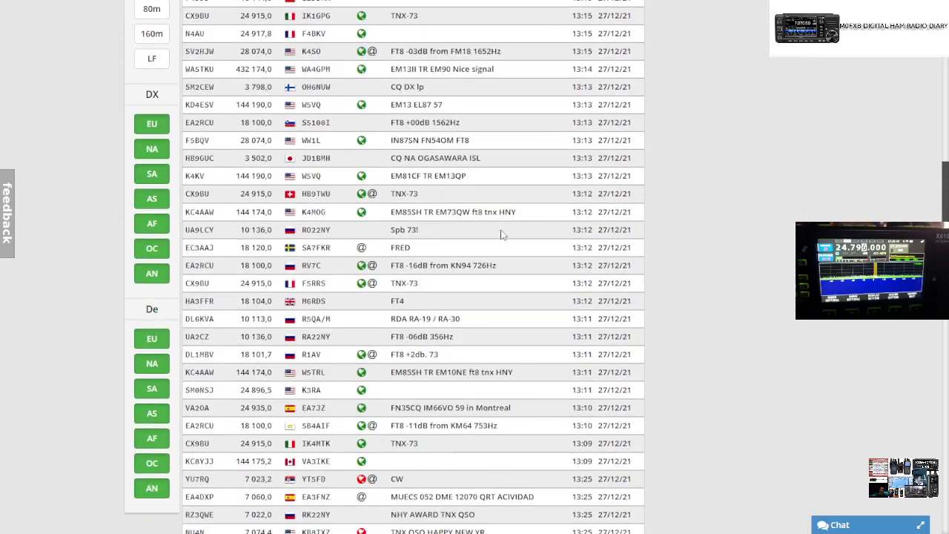
{"action": "scroll", "coordinate": [500, 234], "scroll_direction": "up", "scroll_amount": 10}
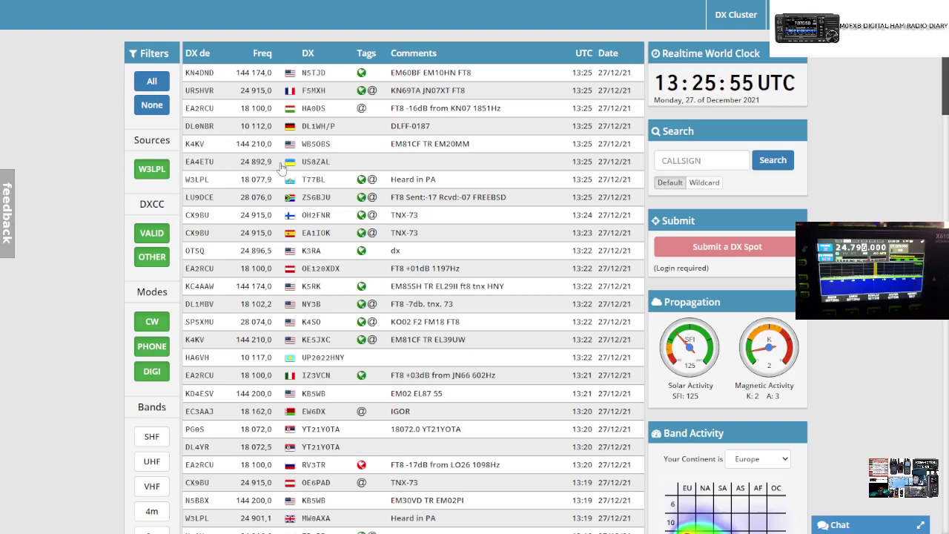
{"action": "scroll", "coordinate": [282, 181], "scroll_direction": "down", "scroll_amount": 3}
{"action": "scroll", "coordinate": [285, 182], "scroll_direction": "down", "scroll_amount": 3}
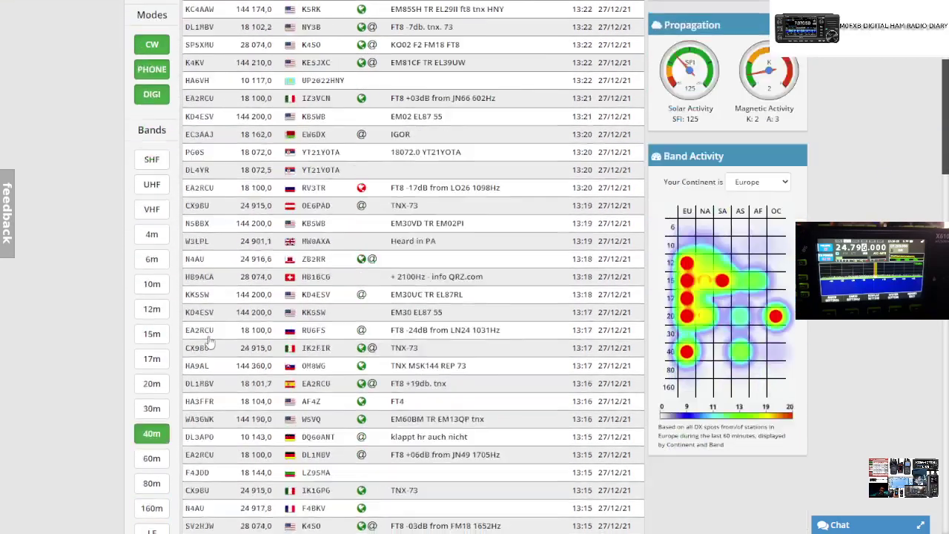
{"action": "scroll", "coordinate": [309, 269], "scroll_direction": "down", "scroll_amount": 1}
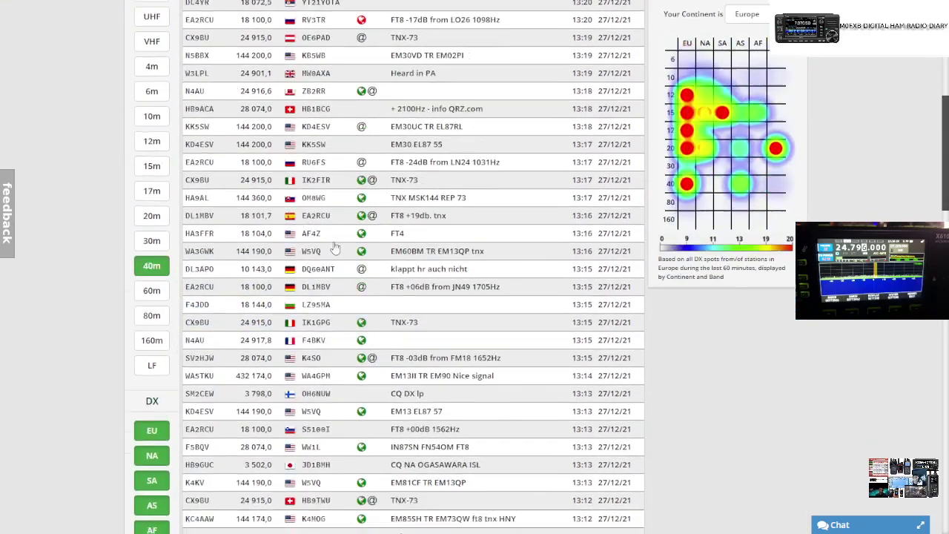
{"action": "scroll", "coordinate": [350, 247], "scroll_direction": "up", "scroll_amount": 5}
{"action": "scroll", "coordinate": [354, 232], "scroll_direction": "up", "scroll_amount": 2}
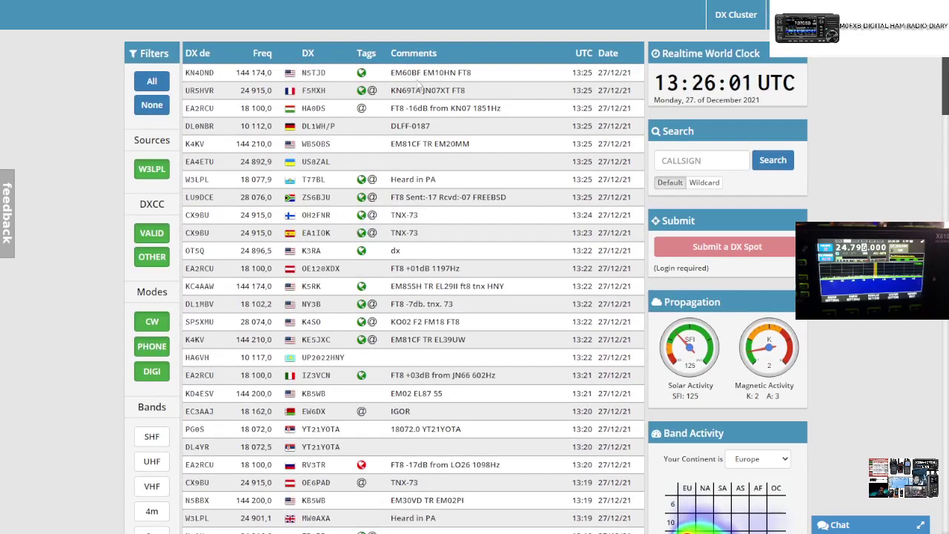
Reload the DX Cluster list to show only 7 MHz 40m spots, then exit full screen.
{"action": "left_click", "coordinate": [736, 16]}
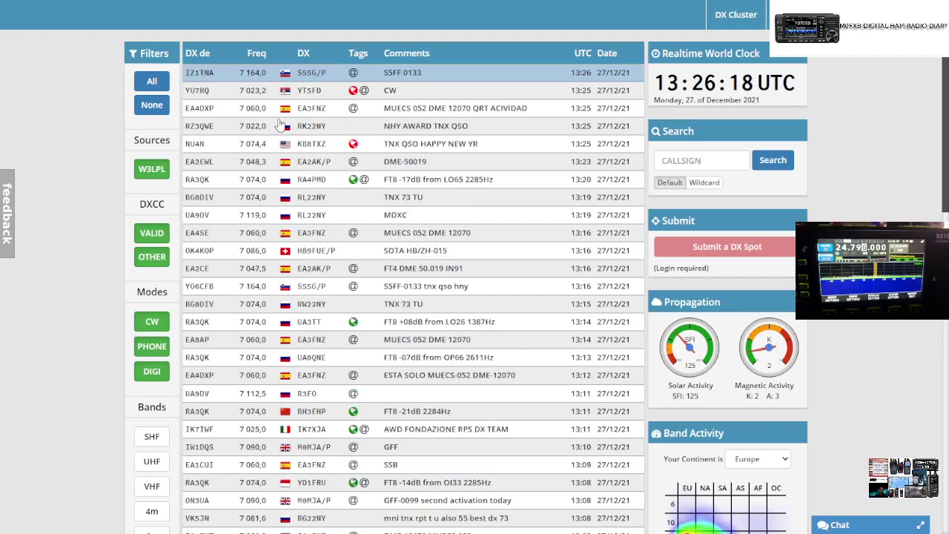
{"action": "scroll", "coordinate": [387, 304], "scroll_direction": "down", "scroll_amount": 2}
{"action": "scroll", "coordinate": [387, 304], "scroll_direction": "down", "scroll_amount": 4}
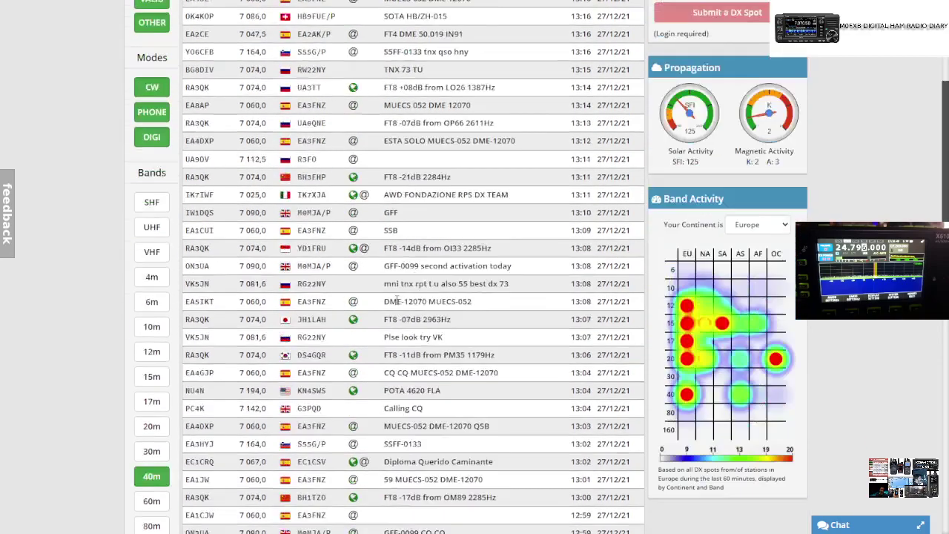
{"action": "scroll", "coordinate": [295, 366], "scroll_direction": "up", "scroll_amount": 6}
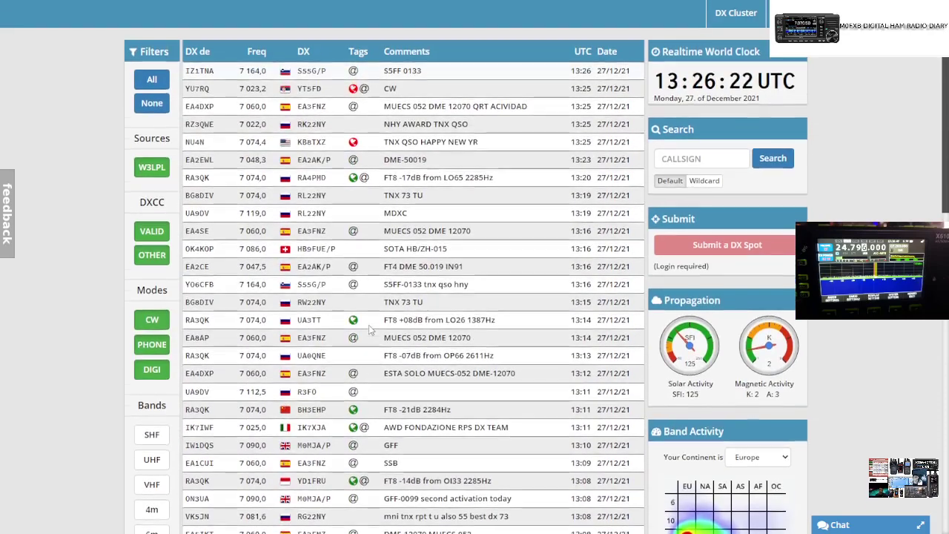
{"action": "scroll", "coordinate": [751, 267], "scroll_direction": "down", "scroll_amount": 4}
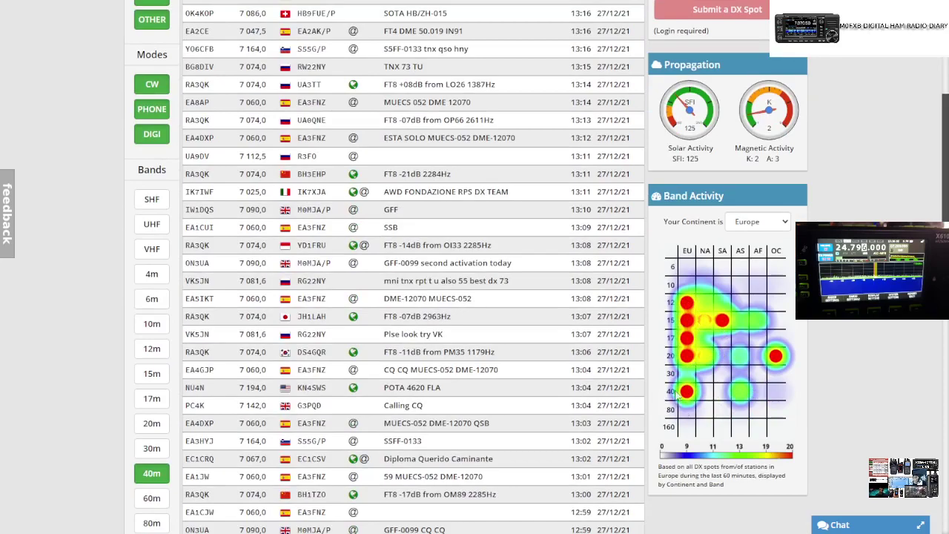
{"action": "scroll", "coordinate": [715, 391], "scroll_direction": "down", "scroll_amount": 2}
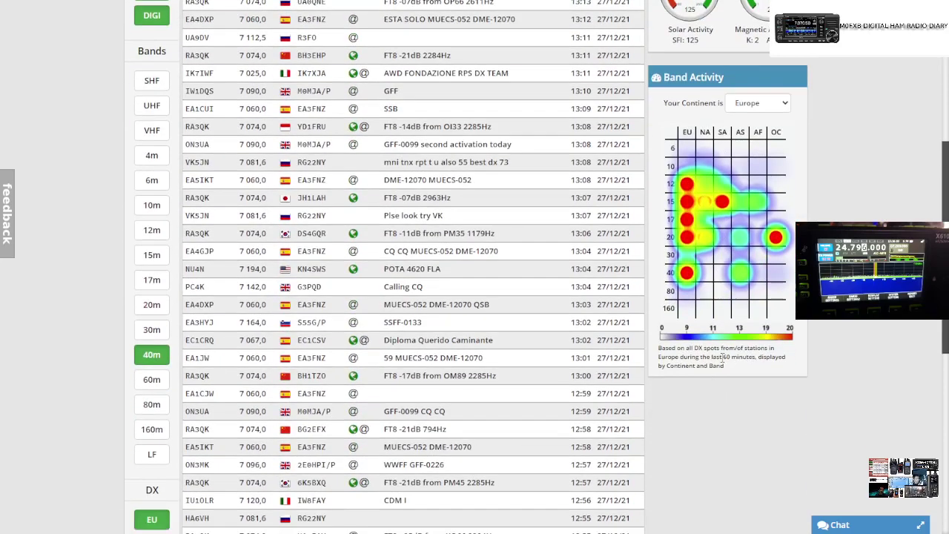
{"action": "scroll", "coordinate": [519, 276], "scroll_direction": "up", "scroll_amount": 6}
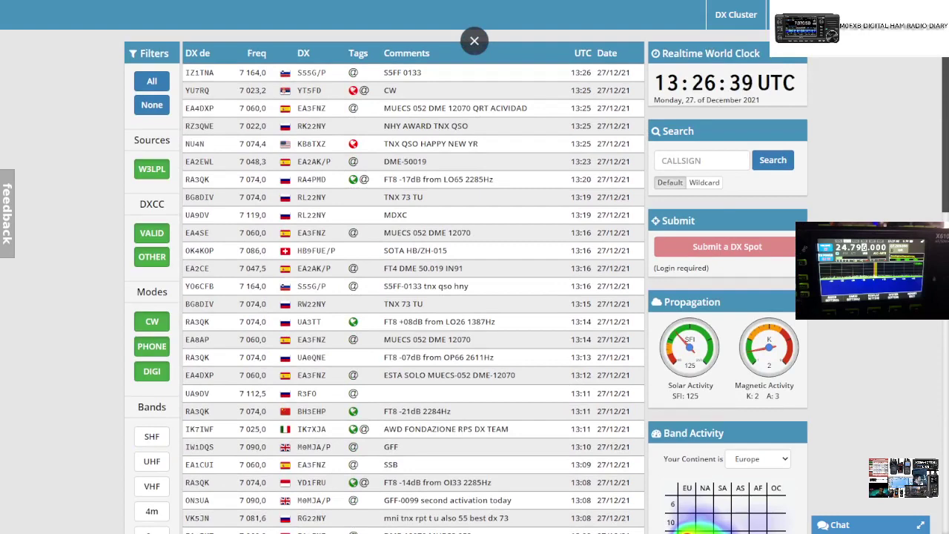
{"action": "key", "text": "F11"}
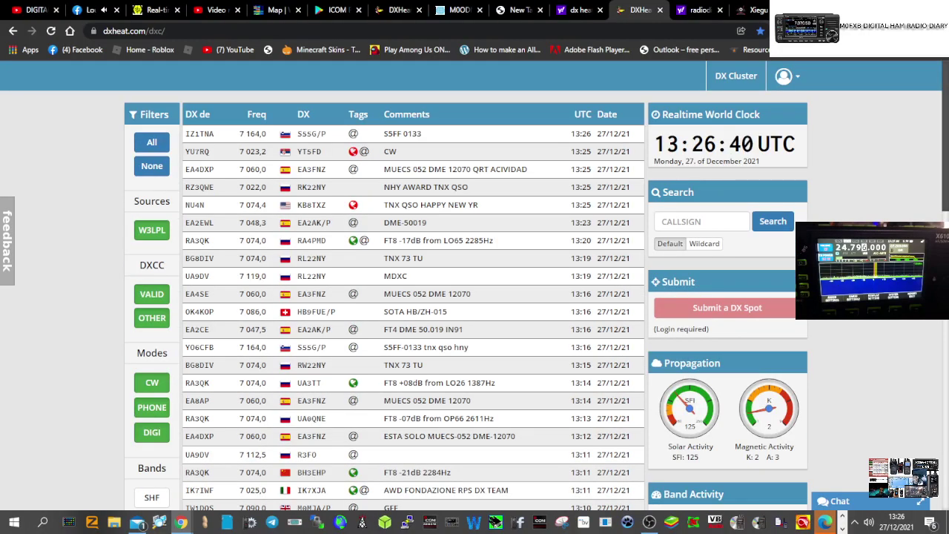